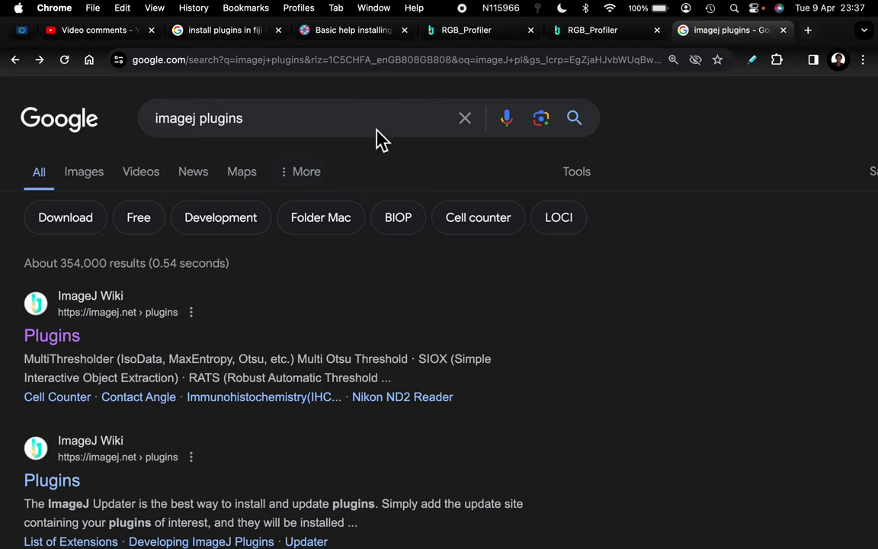
# Visit Video comments, return to channel comments, and open the profile-intensity video's comments
pyautogui.click(106, 37)
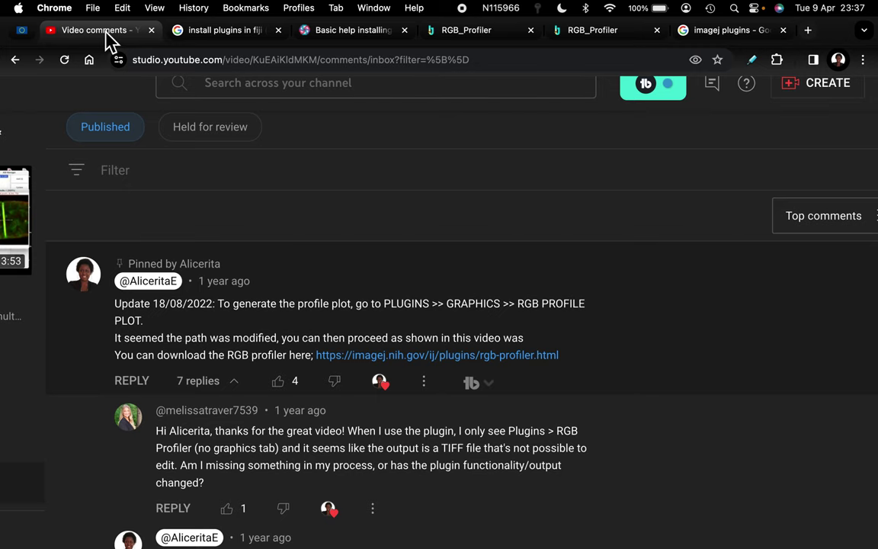
pyautogui.click(15, 61)
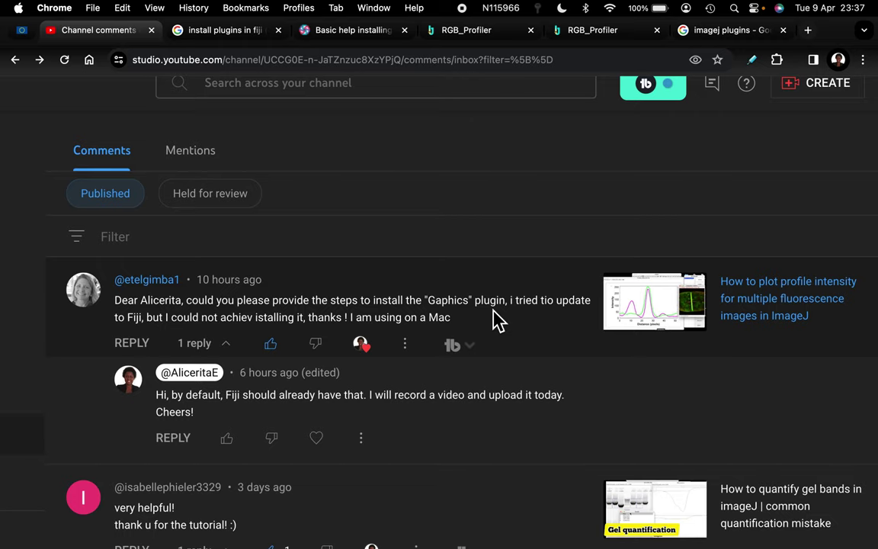
pyautogui.click(728, 320)
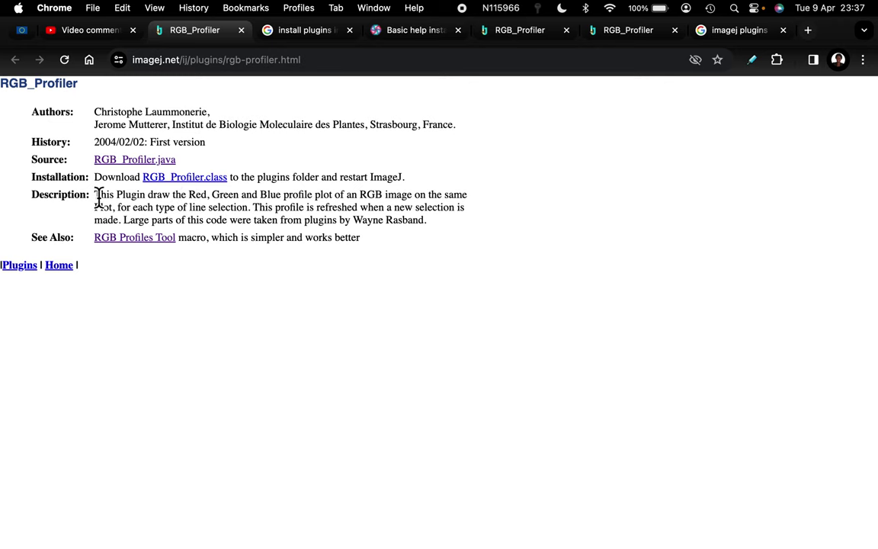
# Download RGB_Profiler.class from the imagej.net RGB_Profiler page, then leave full screen
pyautogui.tripleClick(31, 186)
pyautogui.click(34, 185)
pyautogui.click(176, 186)
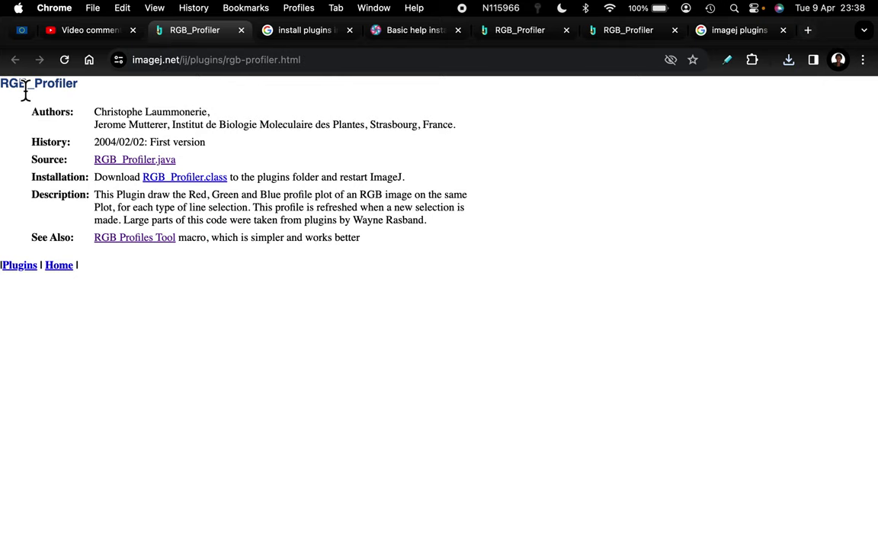
pyautogui.click(44, 24)
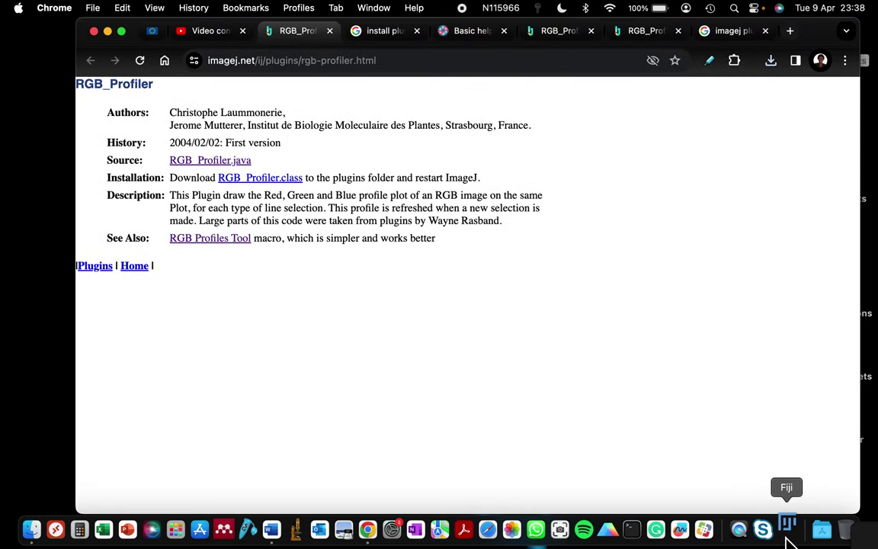
# Minimize Chrome to bring Fiji forward and reposition its toolbar window
pyautogui.click(787, 533)
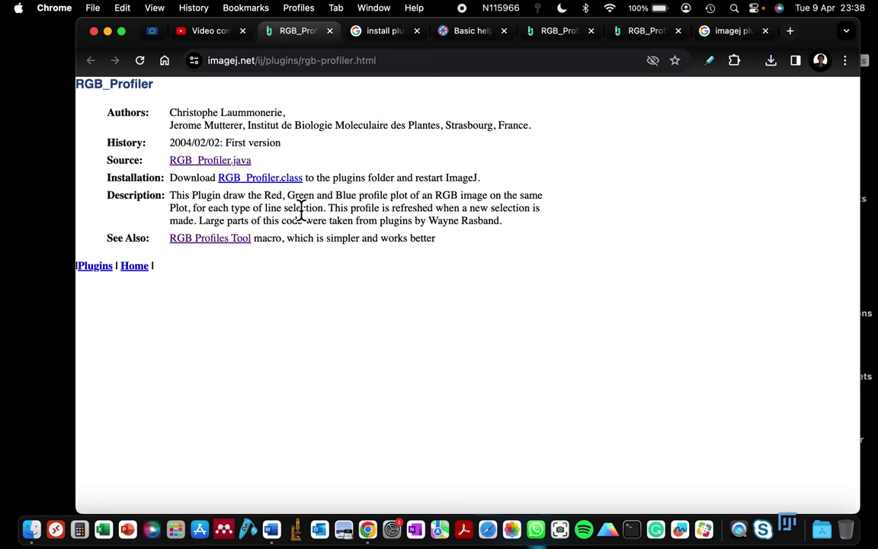
pyautogui.click(107, 31)
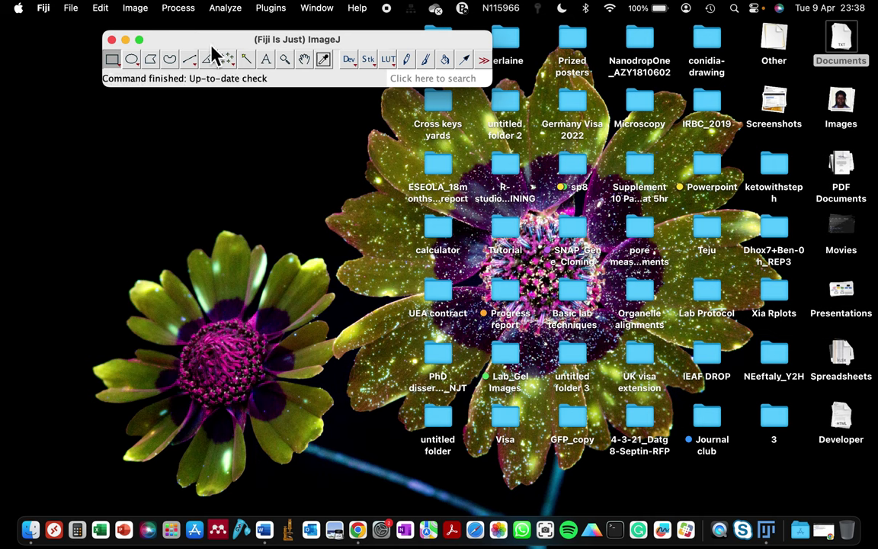
pyautogui.moveTo(212, 46); pyautogui.dragTo(229, 44)
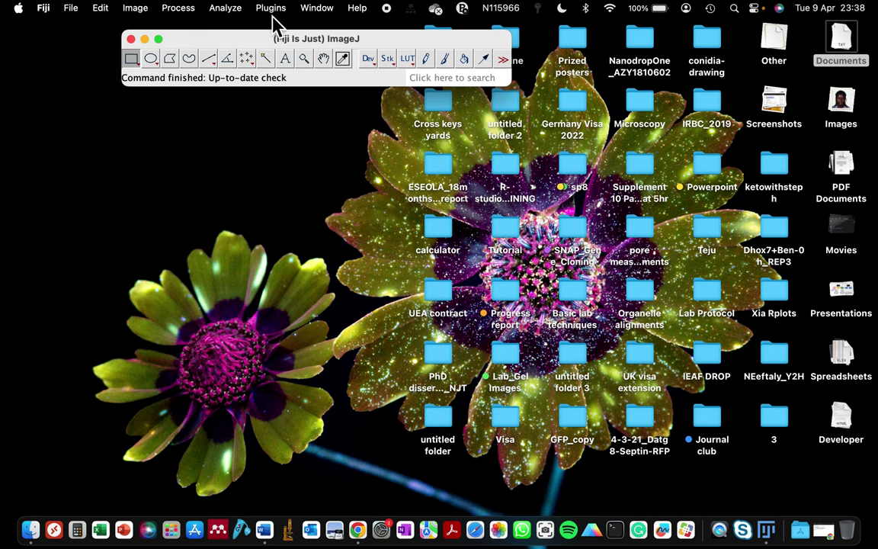
pyautogui.moveTo(265, 39); pyautogui.dragTo(258, 39)
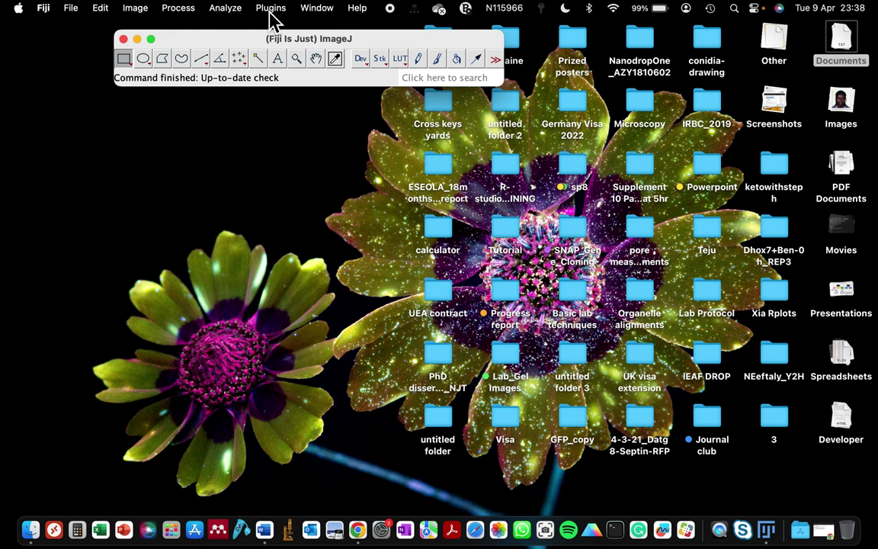
# Install RGB_Profiler.class via Plugins > Install PlugIn and dismiss the resulting copy error
pyautogui.click(271, 17)
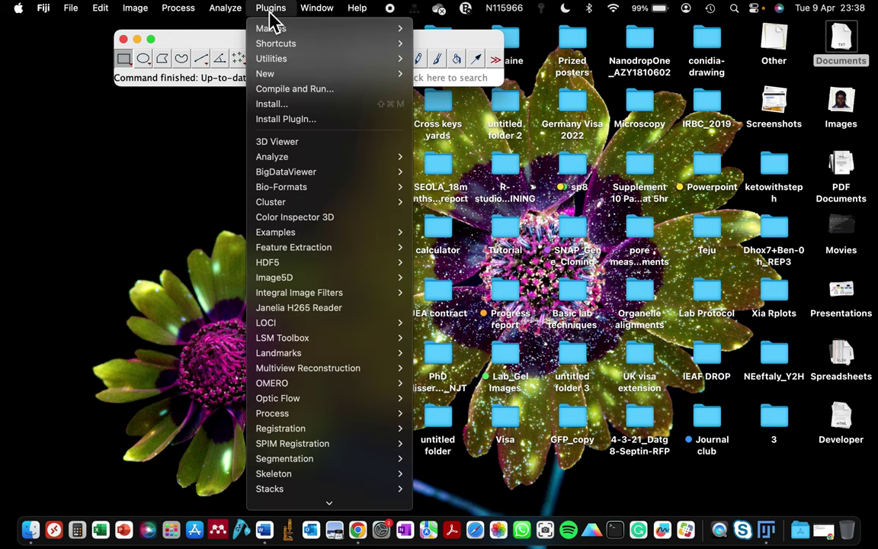
pyautogui.click(284, 120)
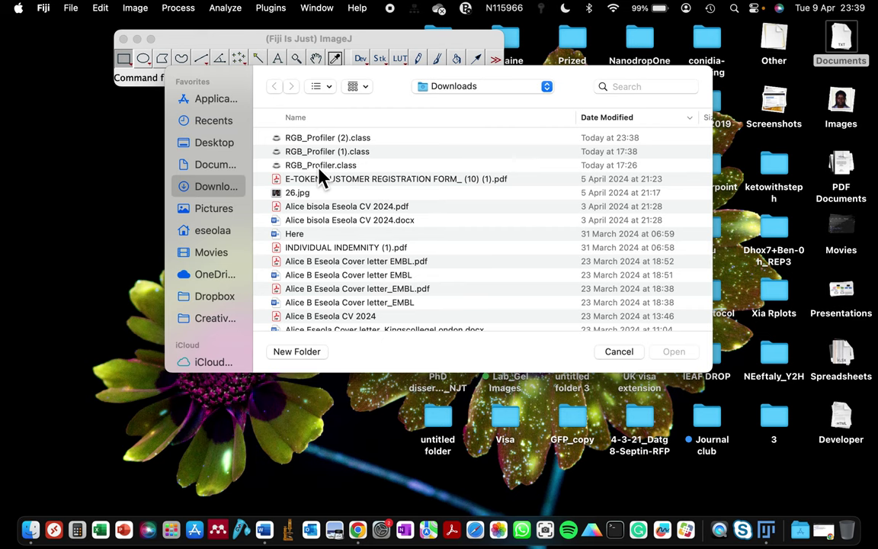
pyautogui.click(319, 166)
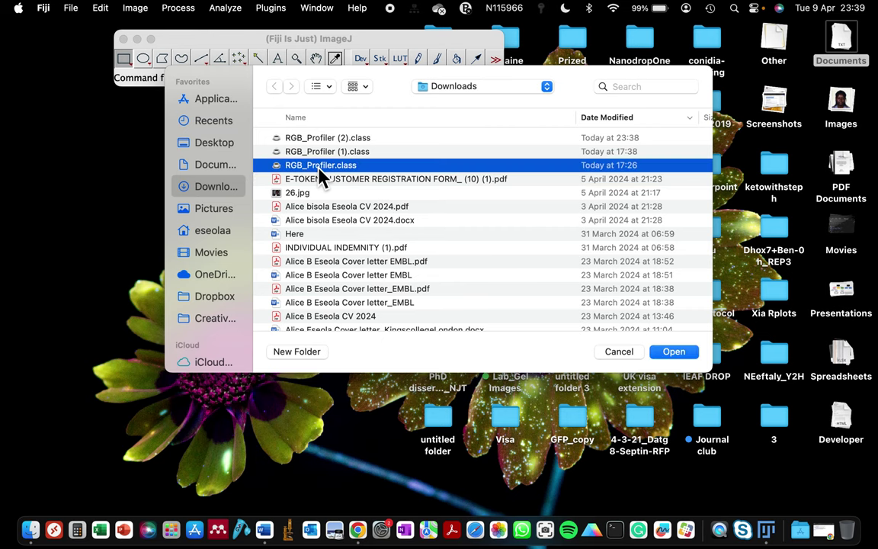
pyautogui.click(677, 355)
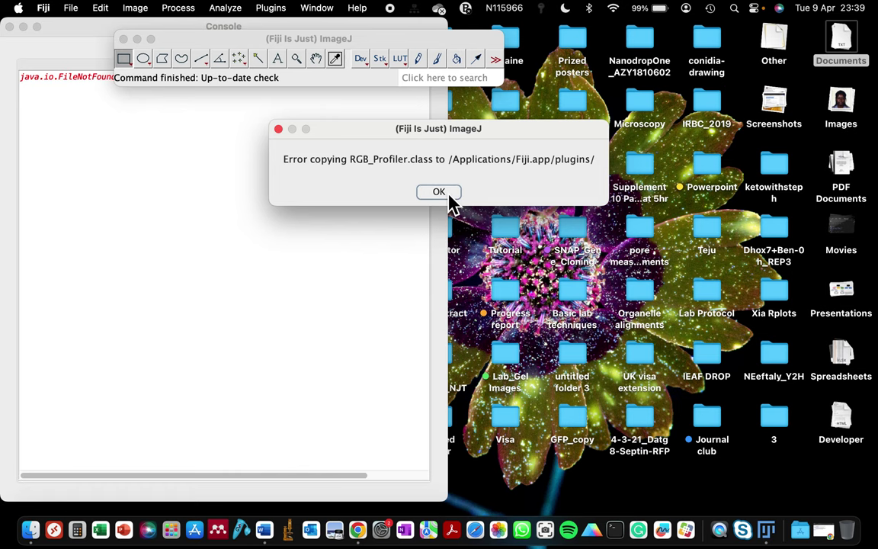
pyautogui.click(439, 191)
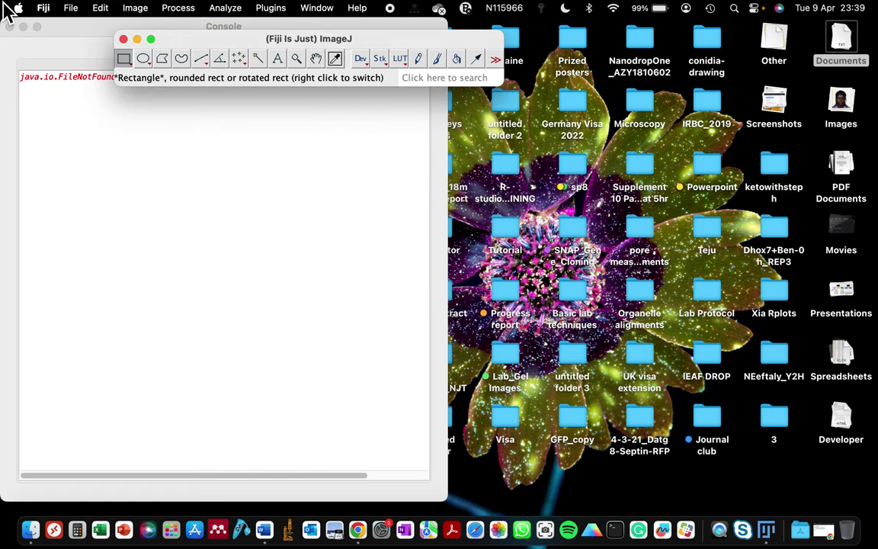
# Close the Fiji error console and toolbar, then launch ImageJ
pyautogui.click(9, 26)
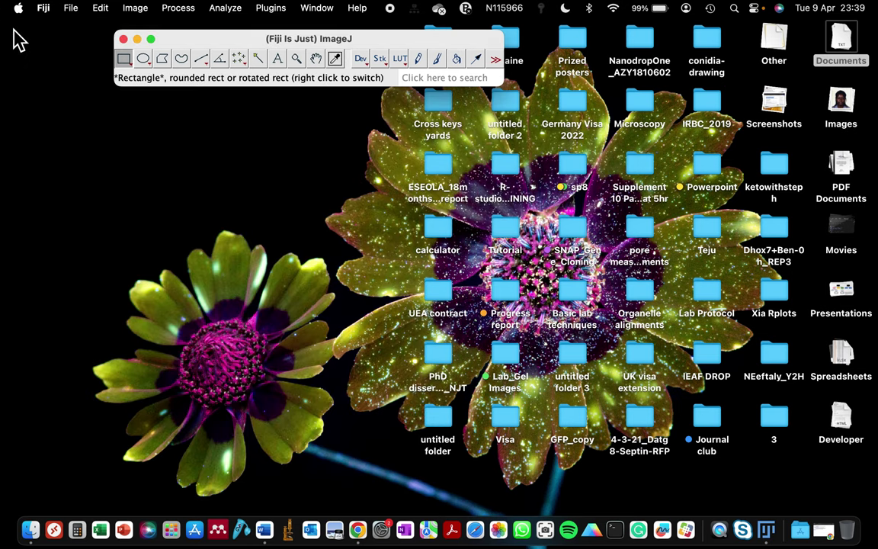
pyautogui.click(123, 38)
pyautogui.click(290, 533)
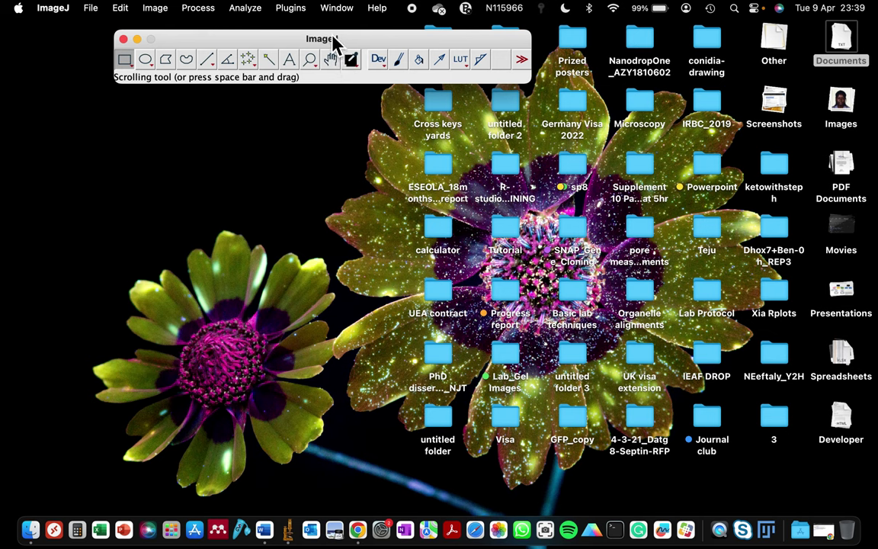
# Install RGB_Profiler.class into ImageJ's plugins folder, replacing the old copy, and confirm RGB Profiler is listed
pyautogui.click(301, 11)
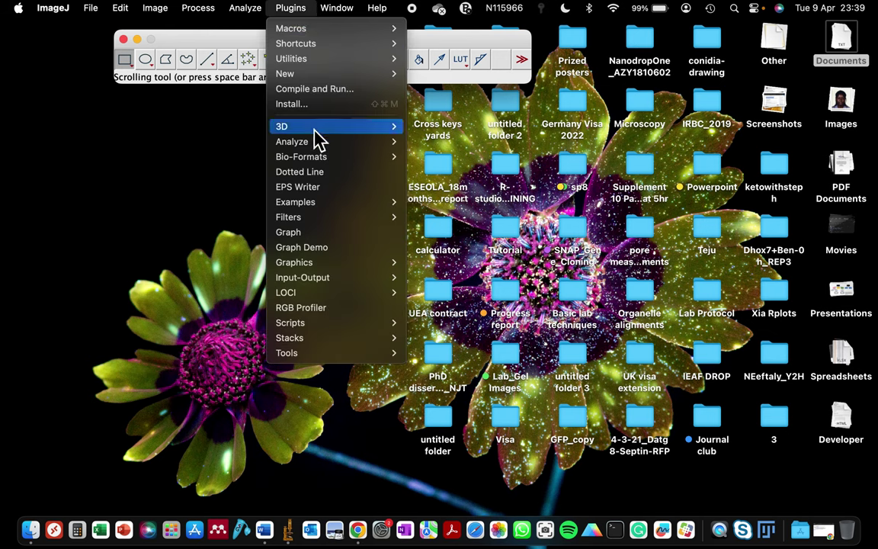
pyautogui.click(251, 39)
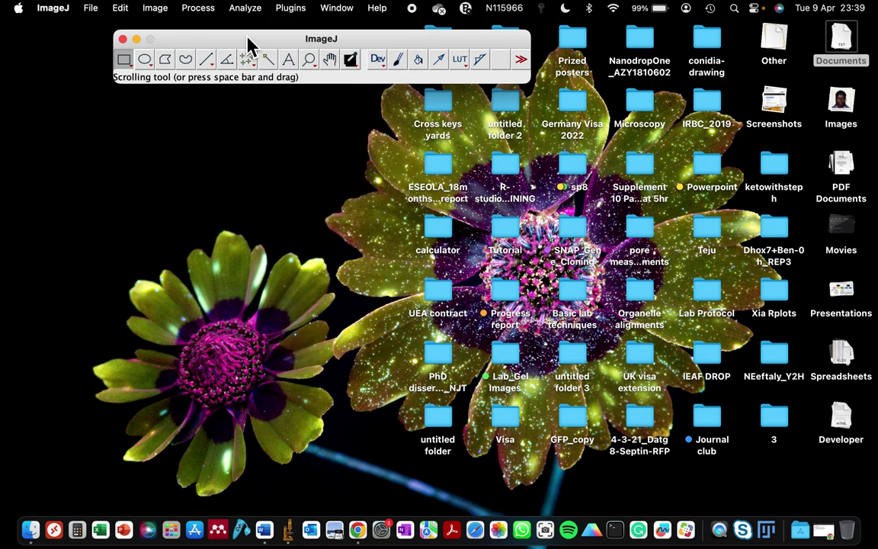
pyautogui.click(294, 12)
pyautogui.click(298, 106)
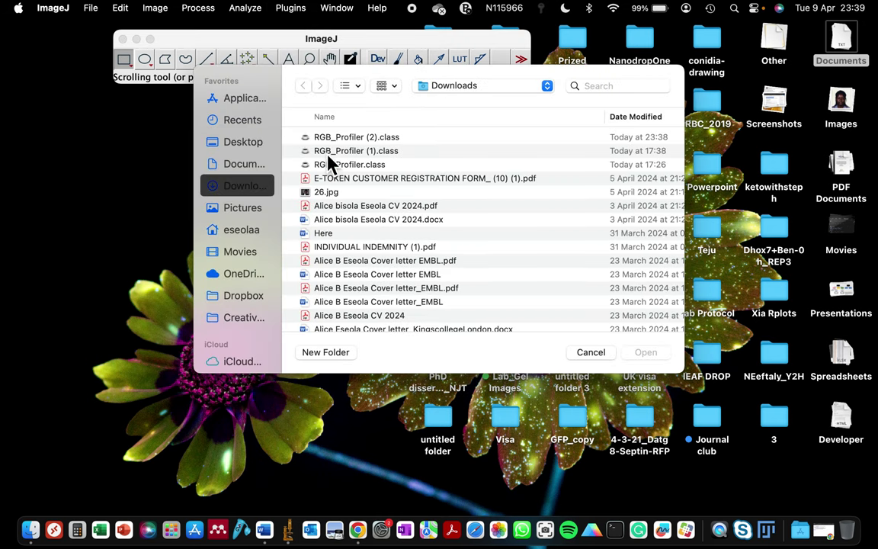
pyautogui.doubleClick(319, 164)
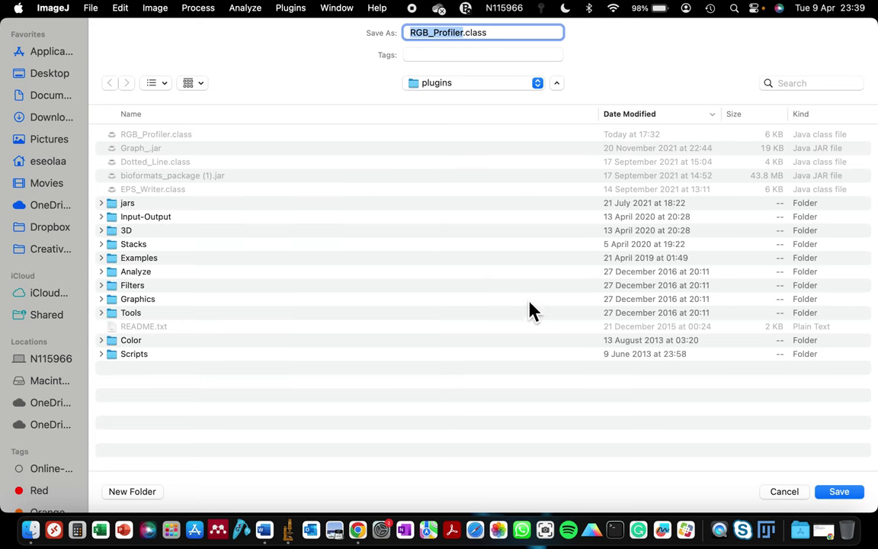
pyautogui.click(840, 495)
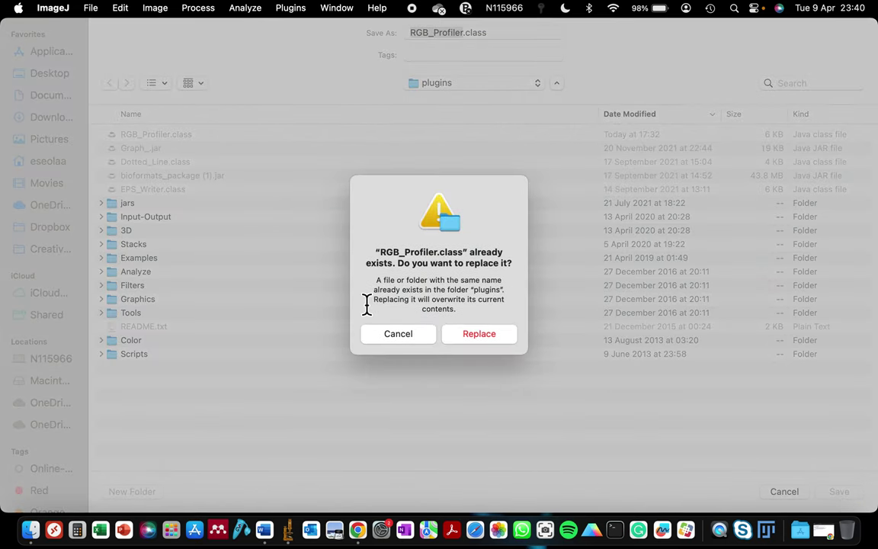
pyautogui.click(472, 344)
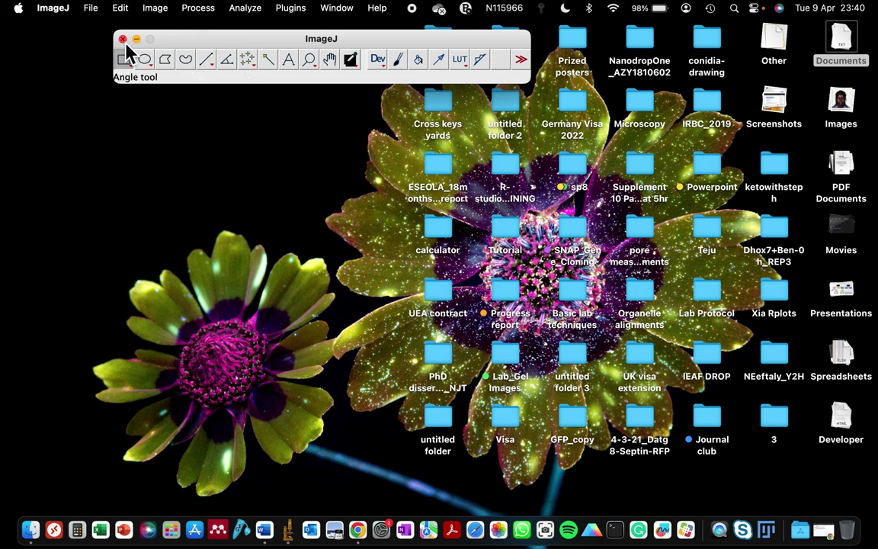
pyautogui.click(299, 9)
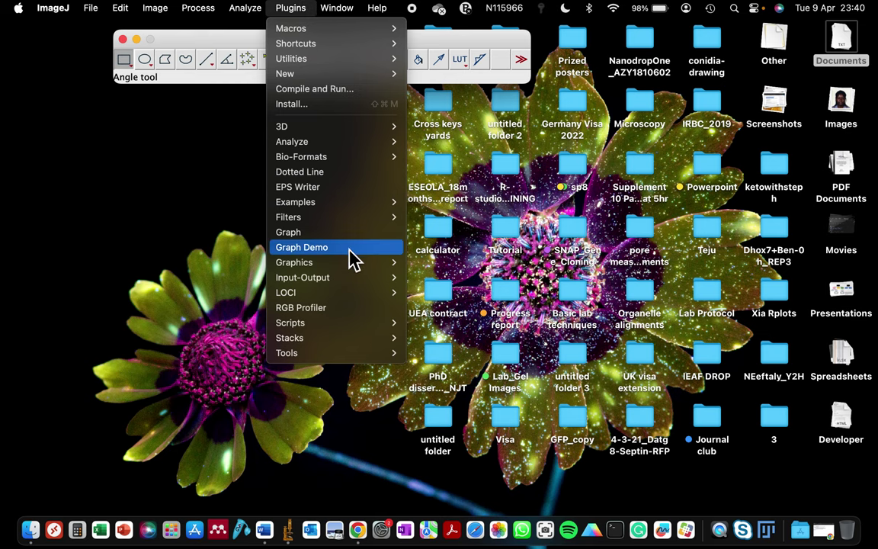
pyautogui.click(238, 381)
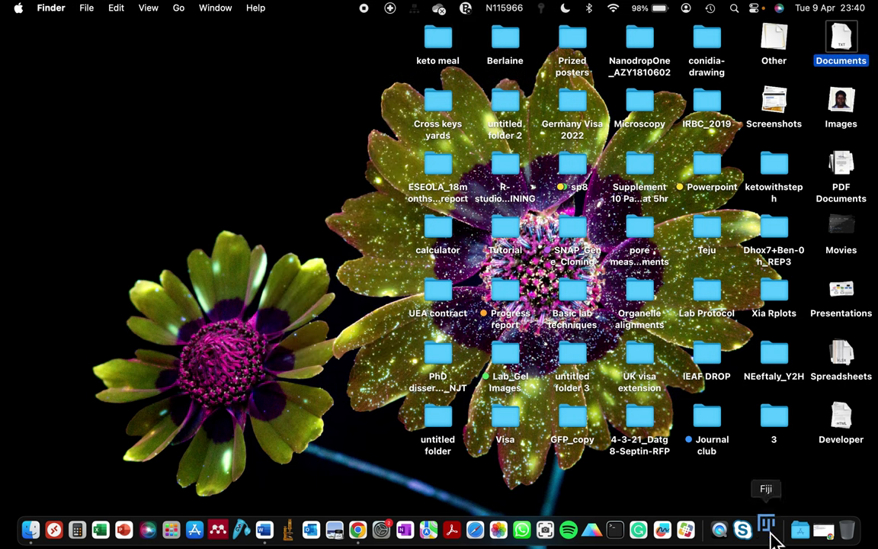
# Relaunch Fiji from the Dock
pyautogui.click(768, 531)
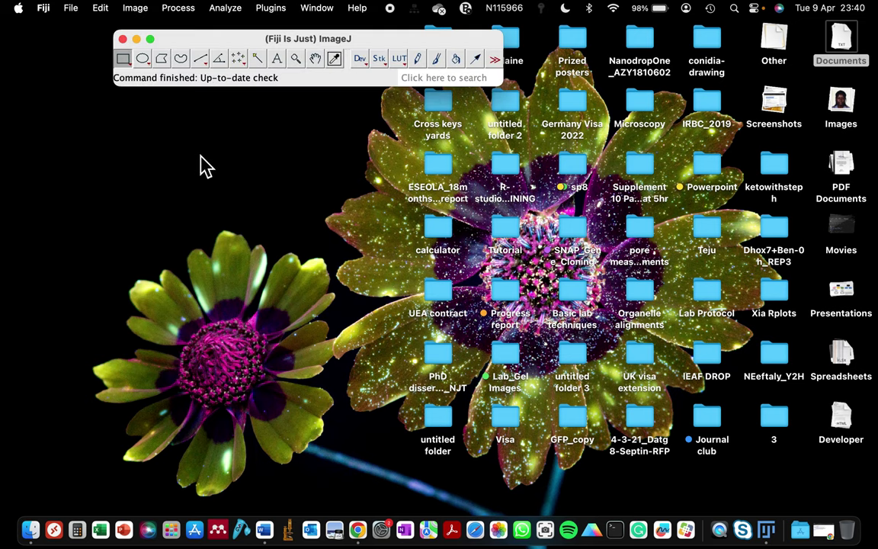
# Restore Chrome to the channel comments and highlight 'am using on a Mac' in the viewer's question
pyautogui.click(358, 529)
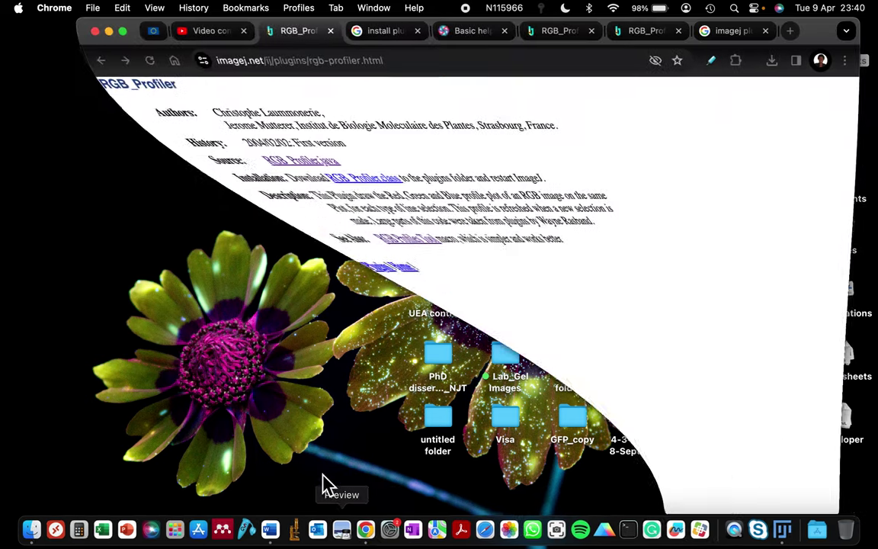
pyautogui.click(189, 35)
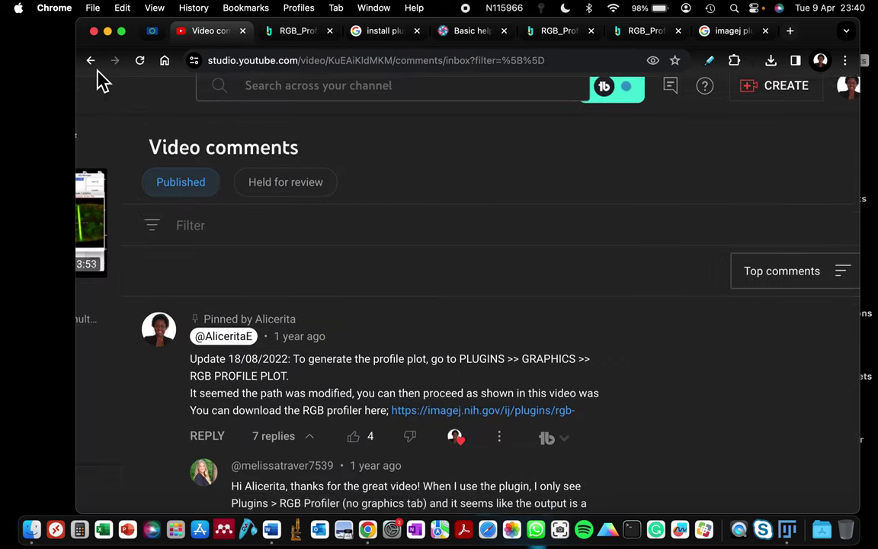
pyautogui.click(90, 60)
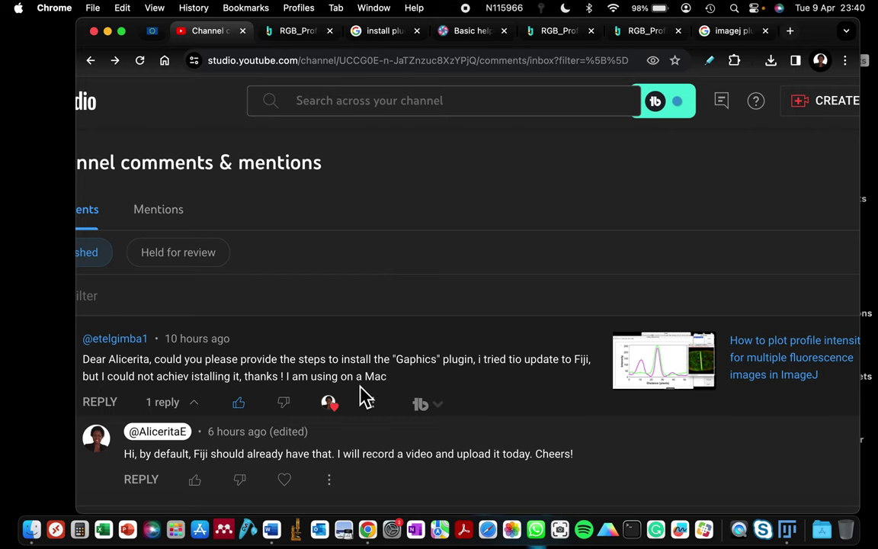
pyautogui.moveTo(407, 386); pyautogui.dragTo(298, 384)
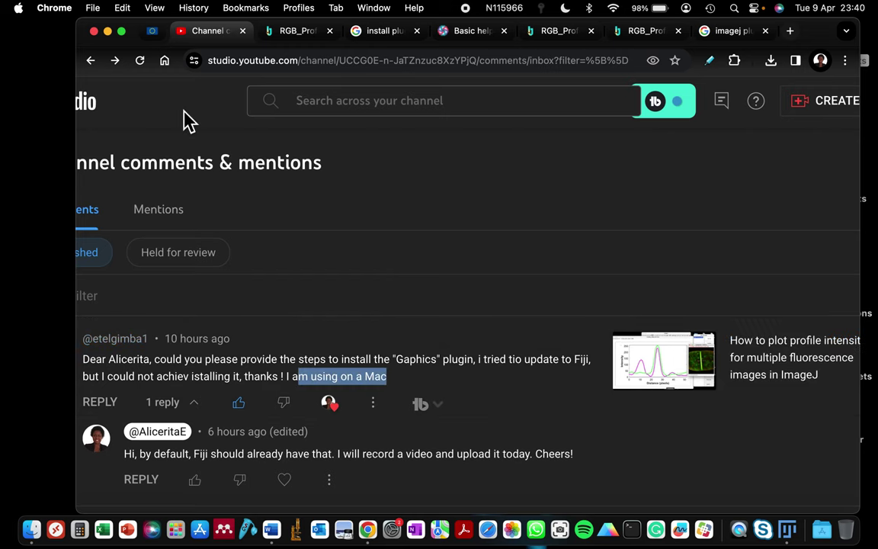
# In Fiji, install RGB_Profiler.class via Plugins > Install Plugin again and dismiss the copy error
pyautogui.click(107, 30)
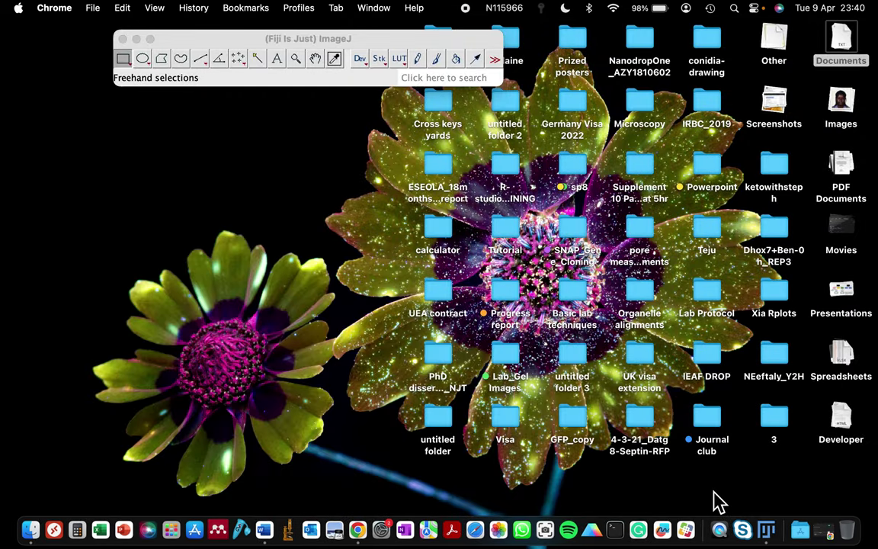
pyautogui.click(307, 44)
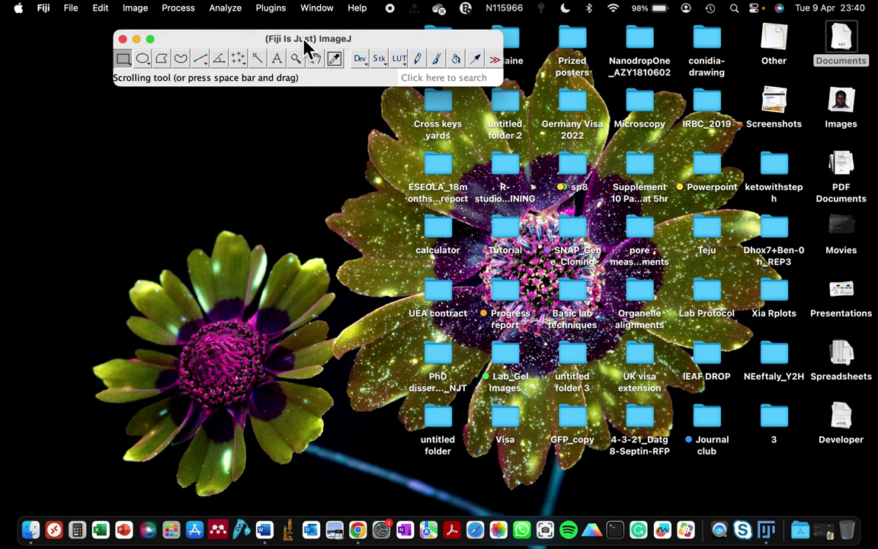
pyautogui.click(274, 8)
pyautogui.click(298, 118)
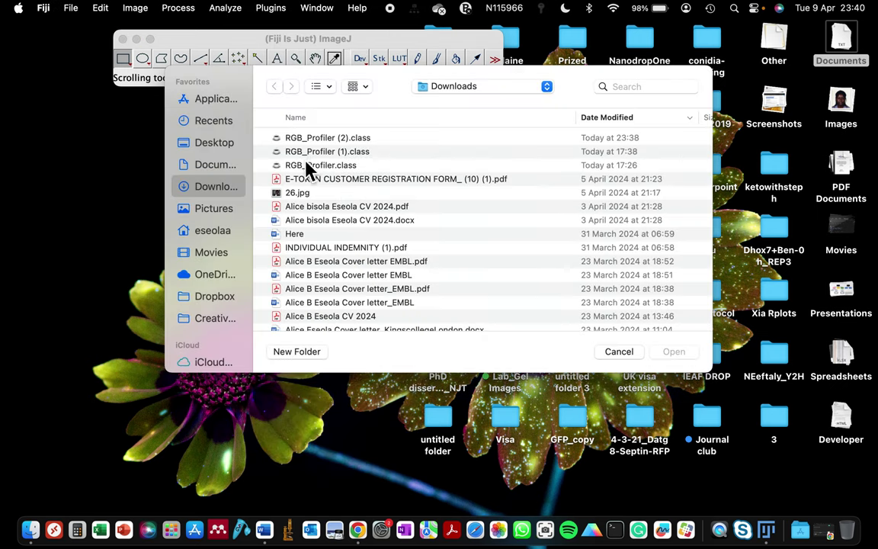
pyautogui.doubleClick(306, 166)
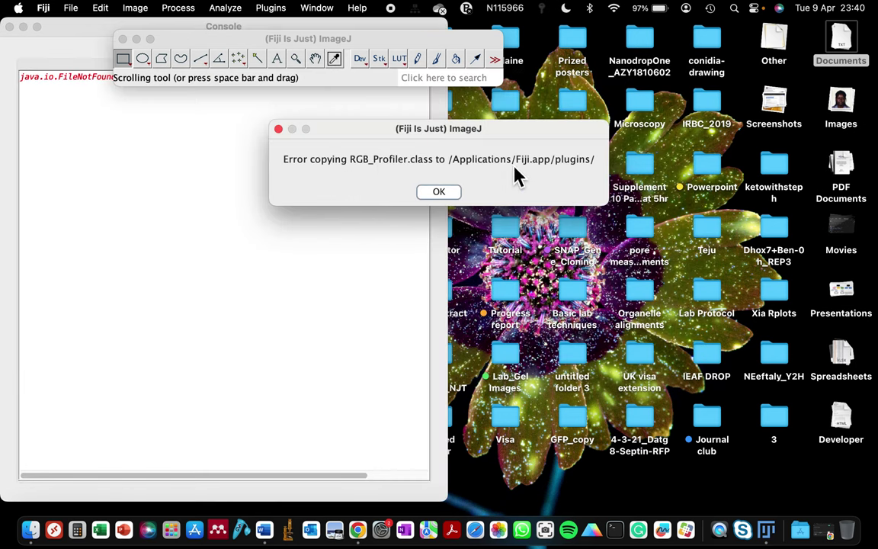
pyautogui.click(428, 193)
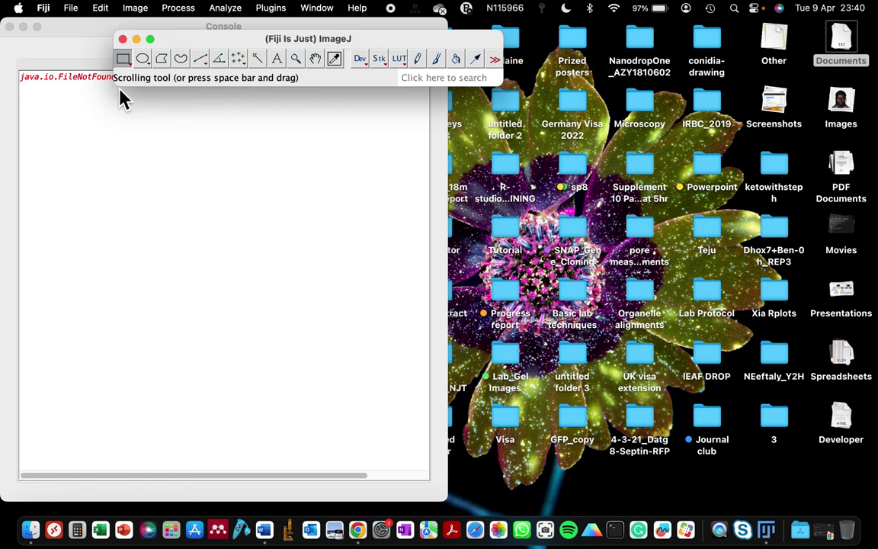
# Quit Fiji and open Chrome's 'Basic help installing plugins' forum tab
pyautogui.click(122, 39)
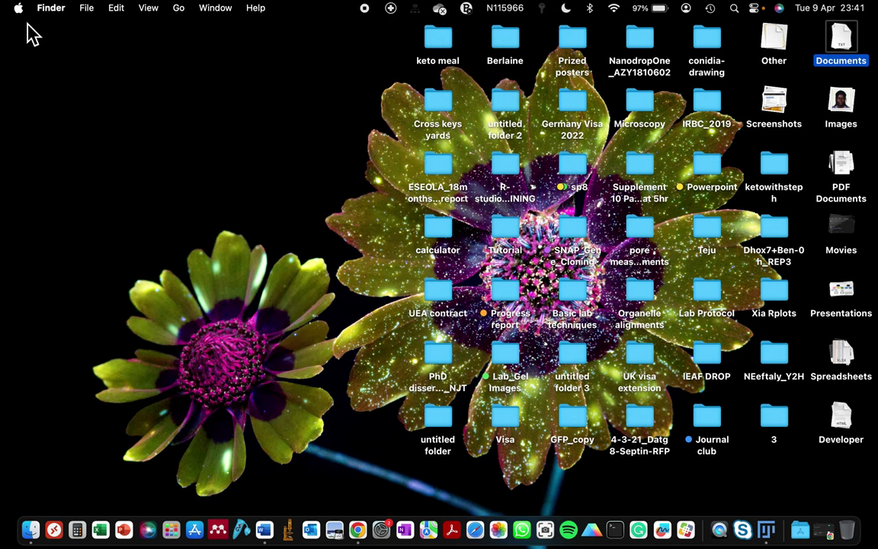
pyautogui.click(357, 529)
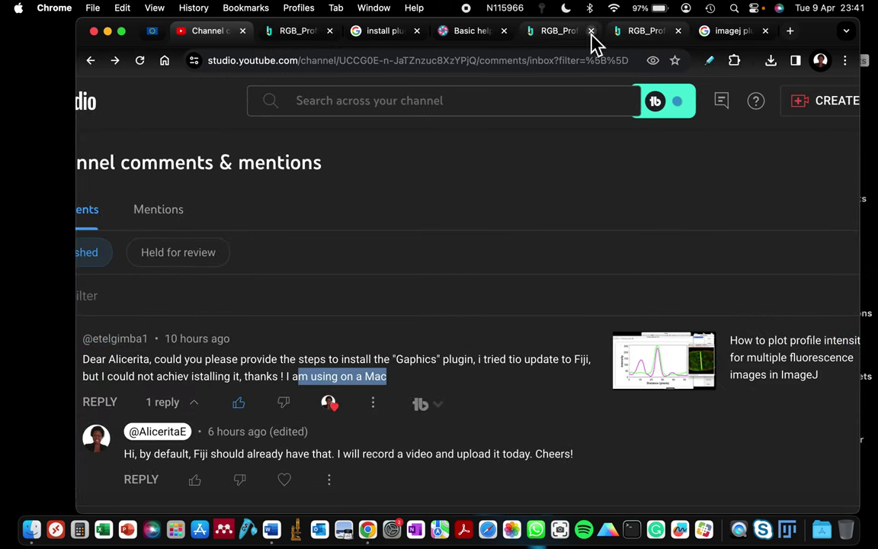
pyautogui.click(440, 35)
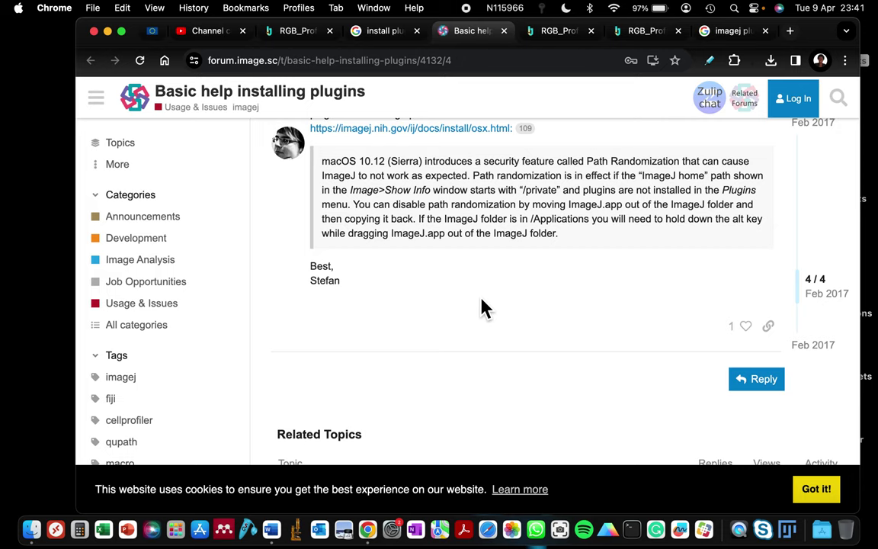
# Read the forum answer, highlight the ImageJ home path passage, then close Chrome
pyautogui.scroll(4, 484, 308)
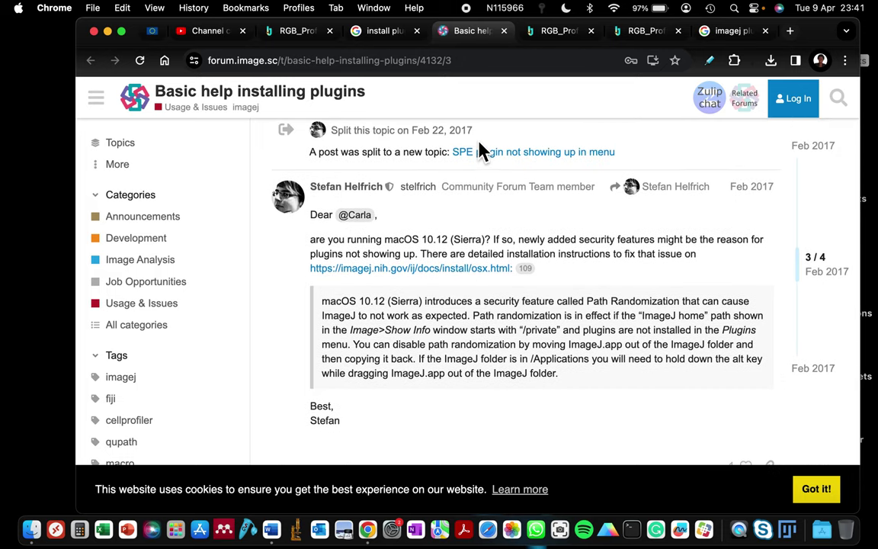
pyautogui.moveTo(451, 137); pyautogui.dragTo(418, 137)
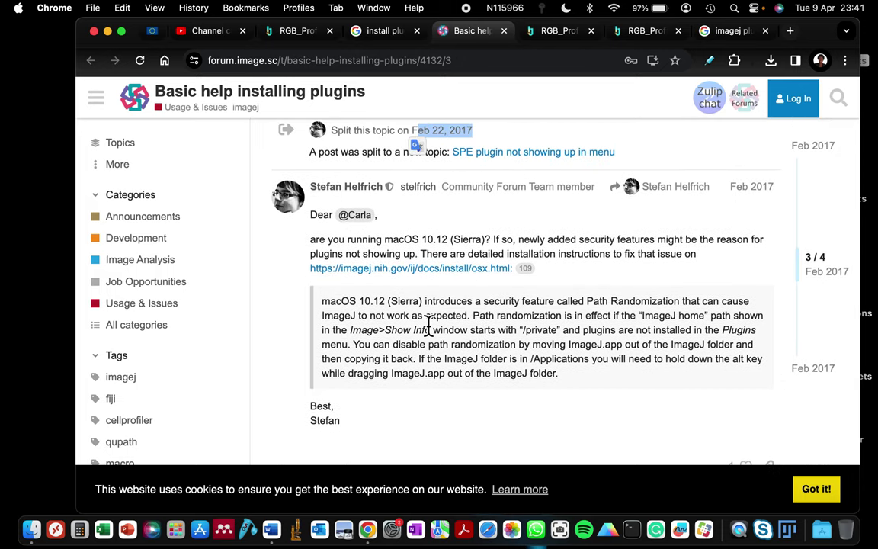
pyautogui.scroll(-1, 427, 327)
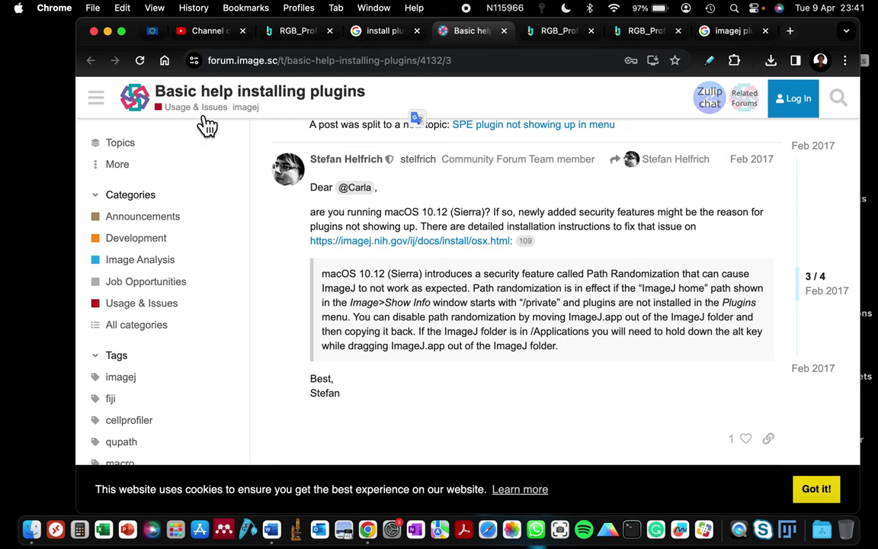
pyautogui.scroll(2, 240, 177)
pyautogui.scroll(5, 240, 177)
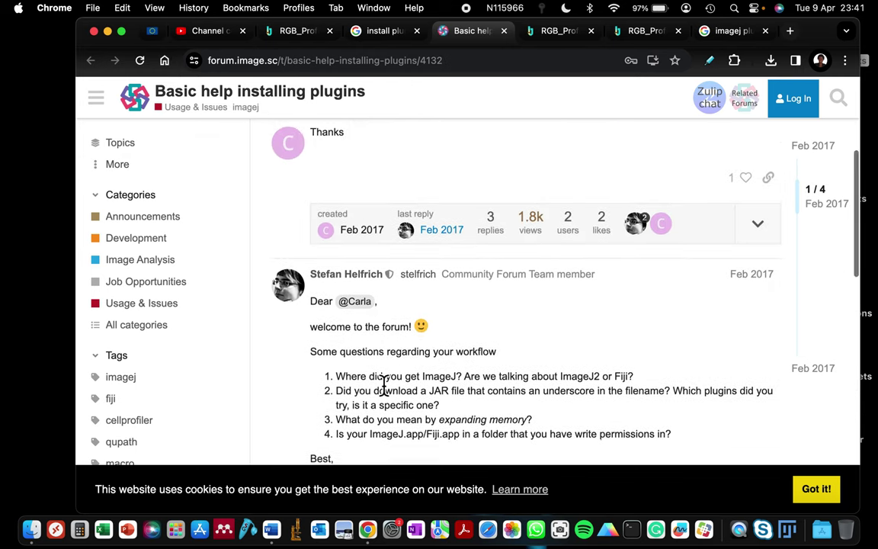
pyautogui.scroll(-10, 388, 392)
pyautogui.scroll(-3, 458, 236)
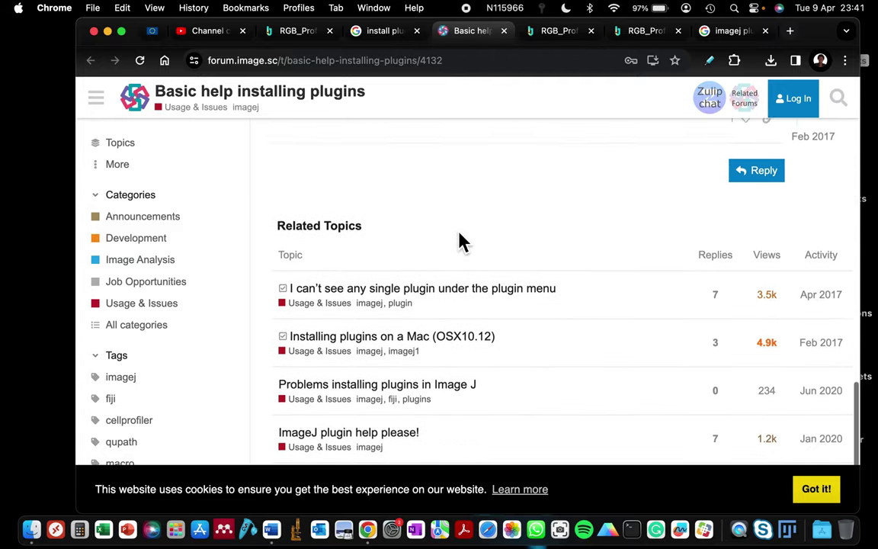
pyautogui.scroll(6, 458, 241)
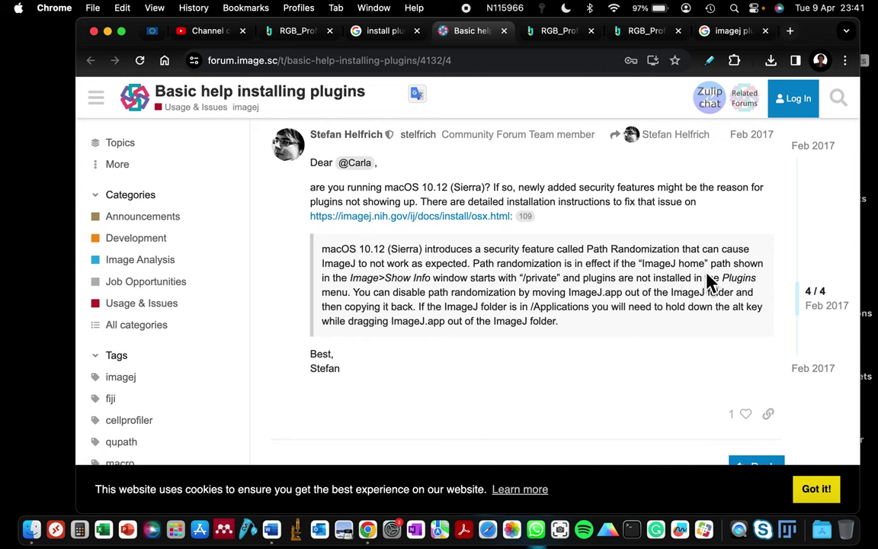
pyautogui.moveTo(713, 264); pyautogui.dragTo(730, 283)
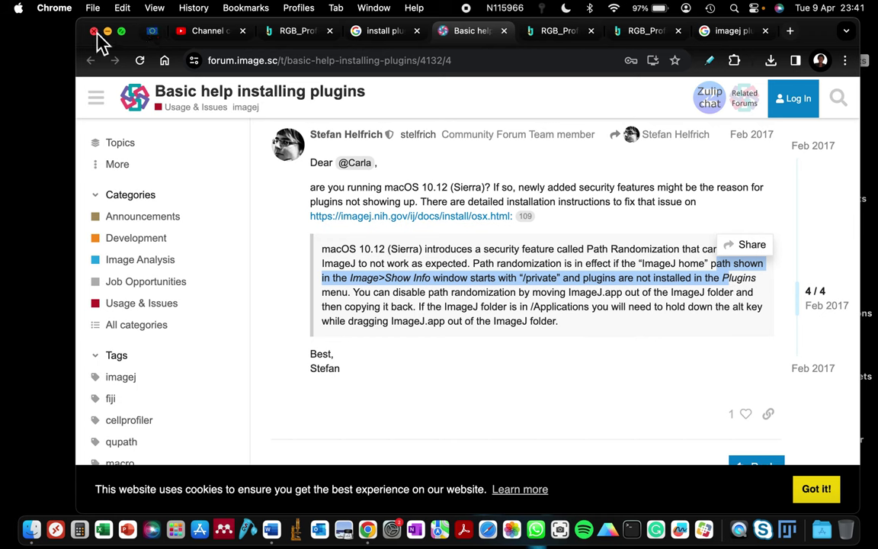
pyautogui.click(94, 31)
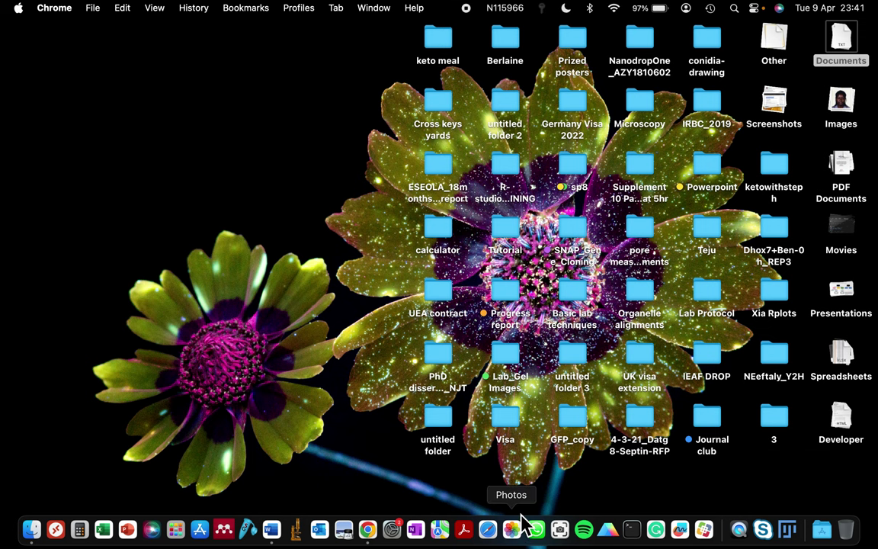
# Open the Applications folder in a full-screen Finder window
pyautogui.click(31, 529)
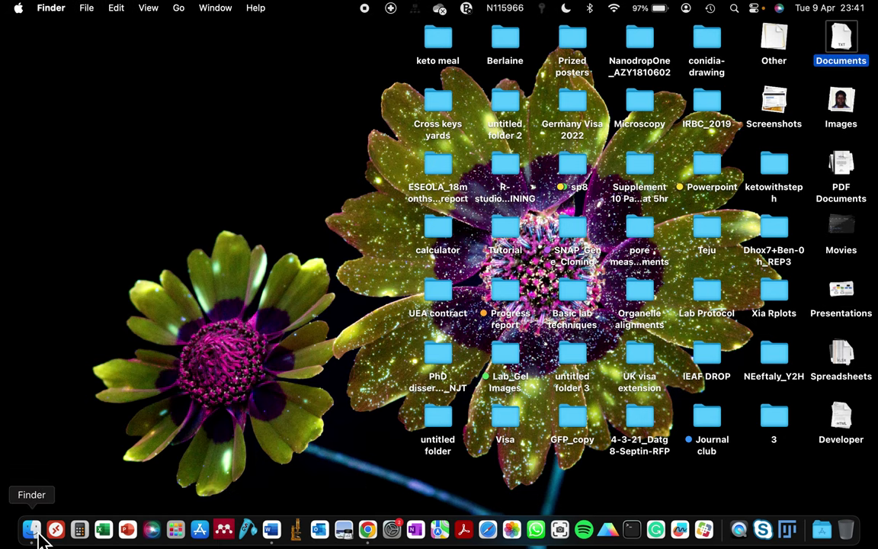
pyautogui.scroll(-3, 196, 210)
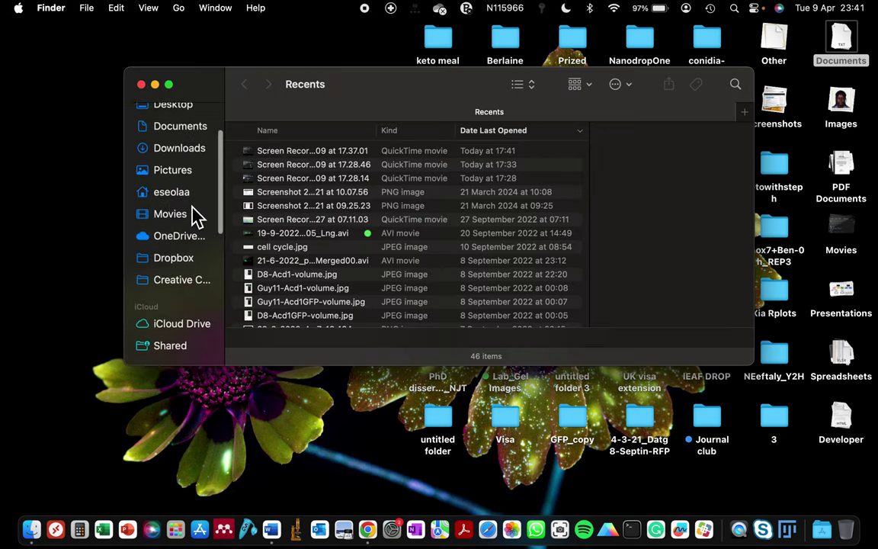
pyautogui.scroll(-3, 181, 242)
pyautogui.scroll(5, 181, 242)
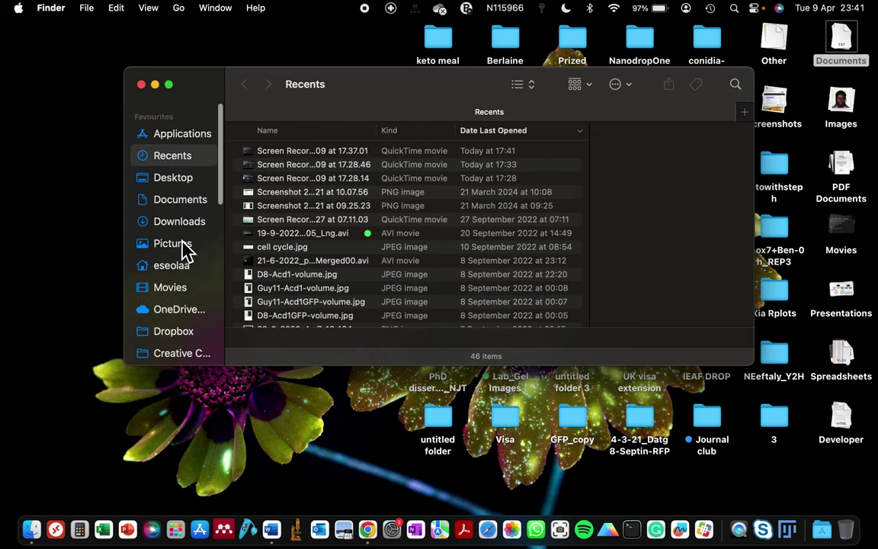
pyautogui.click(175, 131)
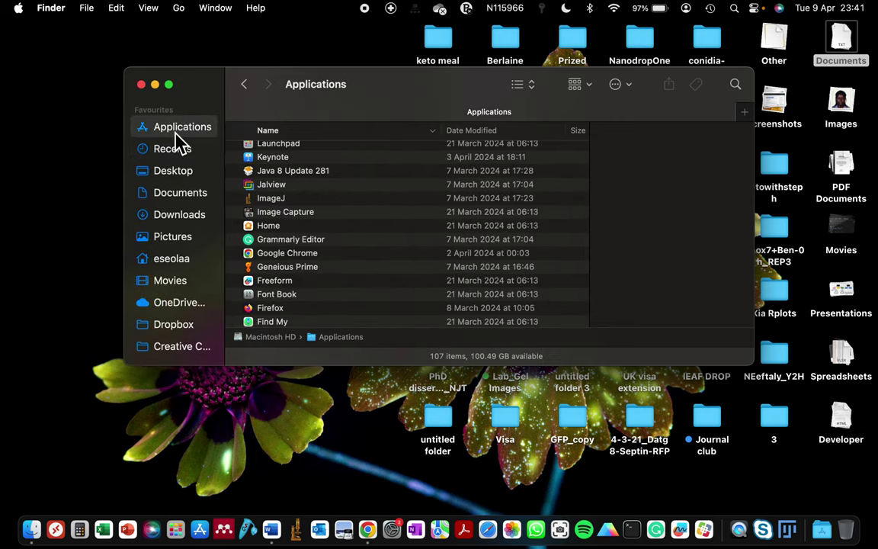
pyautogui.click(169, 84)
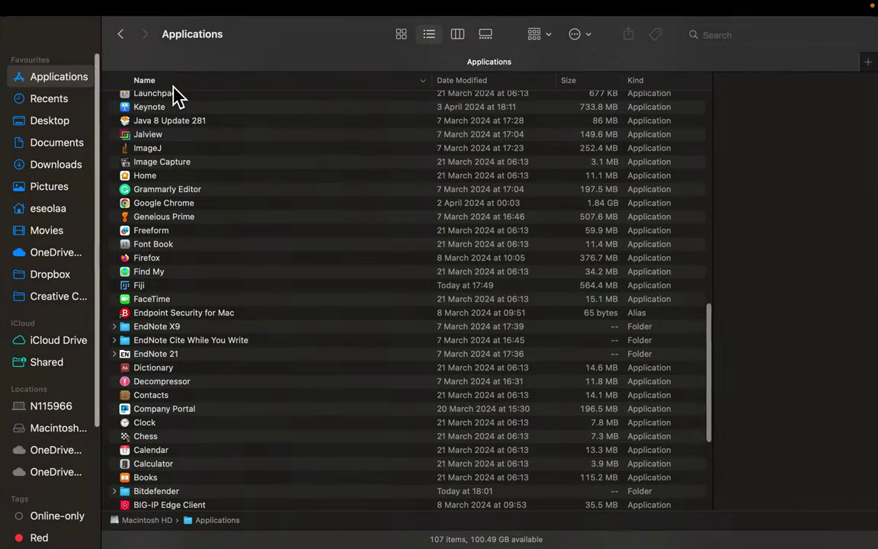
# Select the Fiji application and drag it onto Documents in the sidebar
pyautogui.scroll(3, 179, 114)
pyautogui.scroll(3, 182, 135)
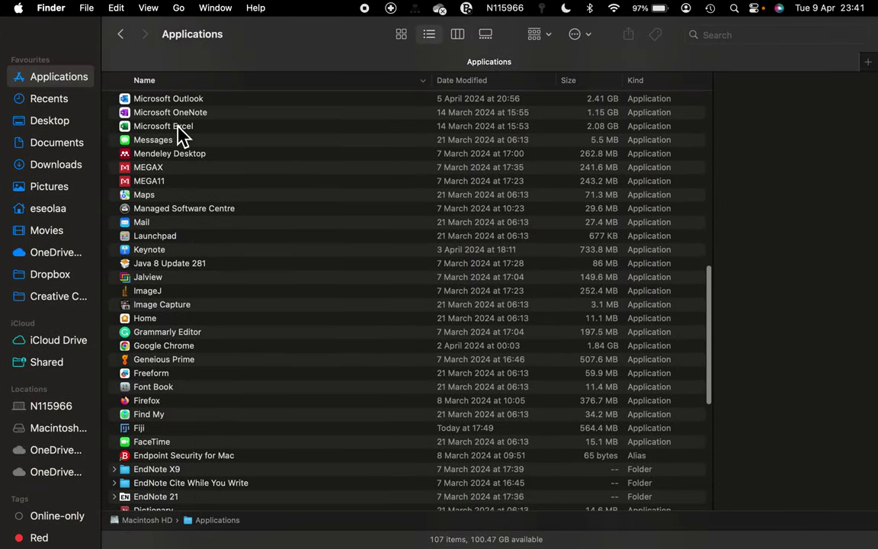
pyautogui.click(145, 291)
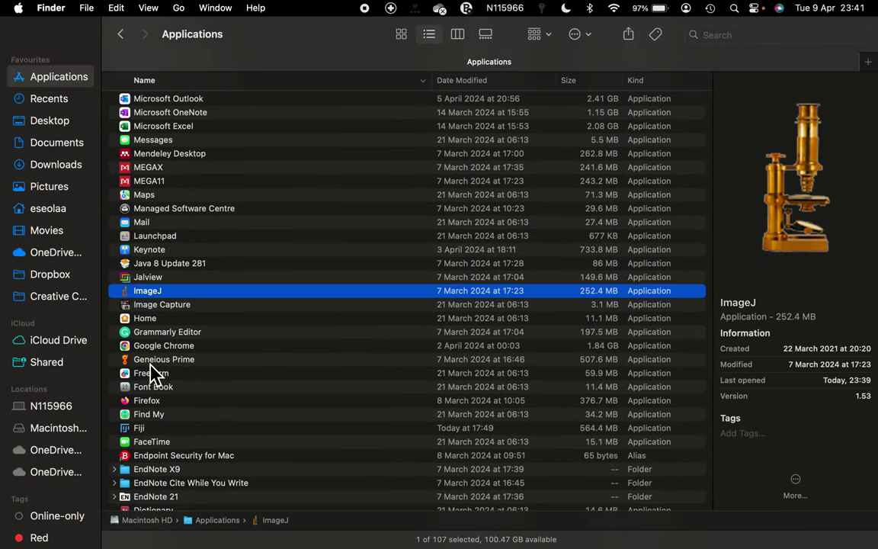
pyautogui.click(148, 431)
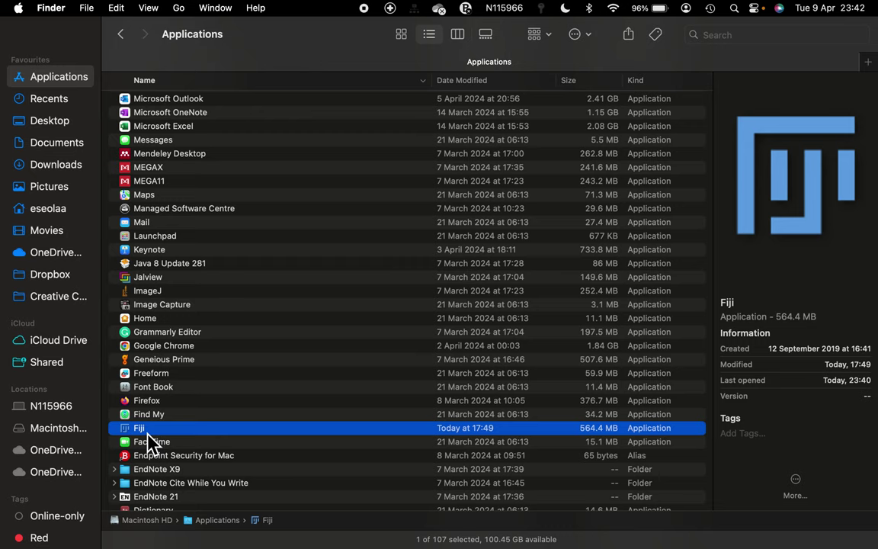
pyautogui.moveTo(145, 433); pyautogui.dragTo(77, 156)
# Launch the moved Fiji from the Documents folder and hide Finder
pyautogui.click(65, 150)
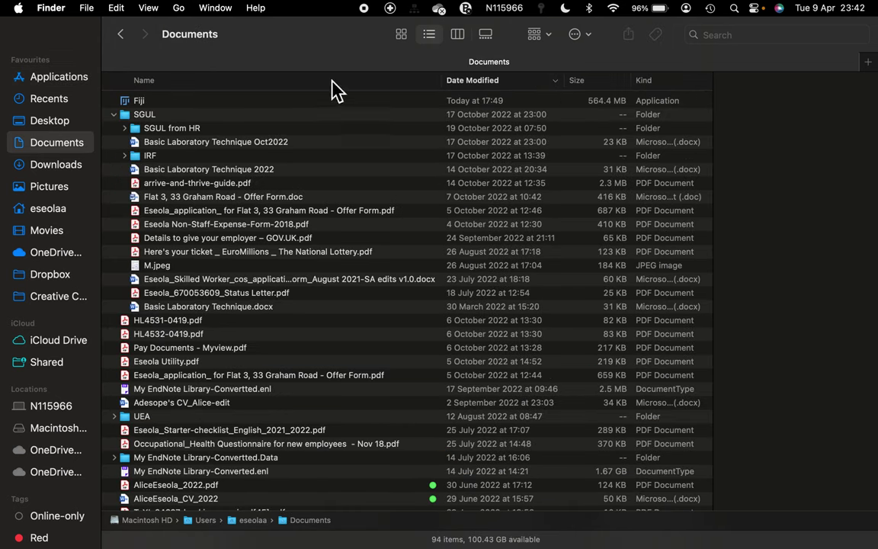
pyautogui.click(496, 103)
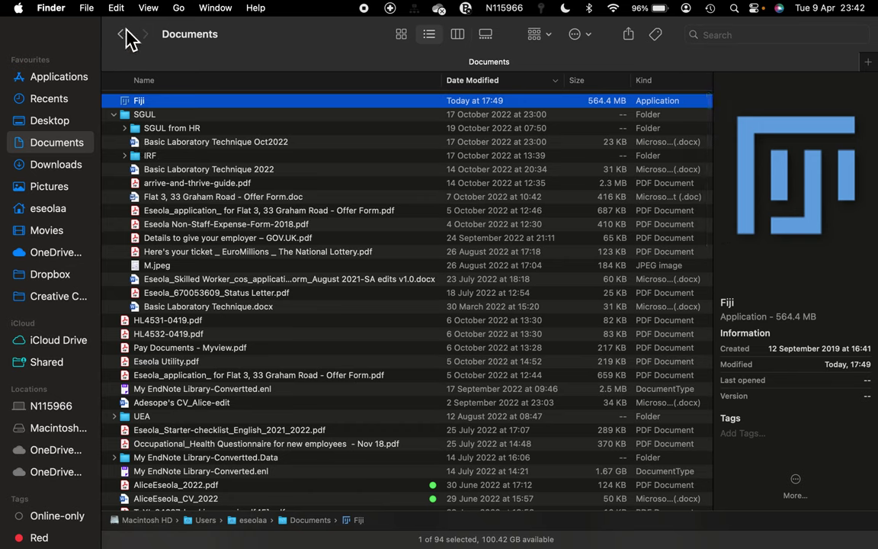
pyautogui.doubleClick(134, 106)
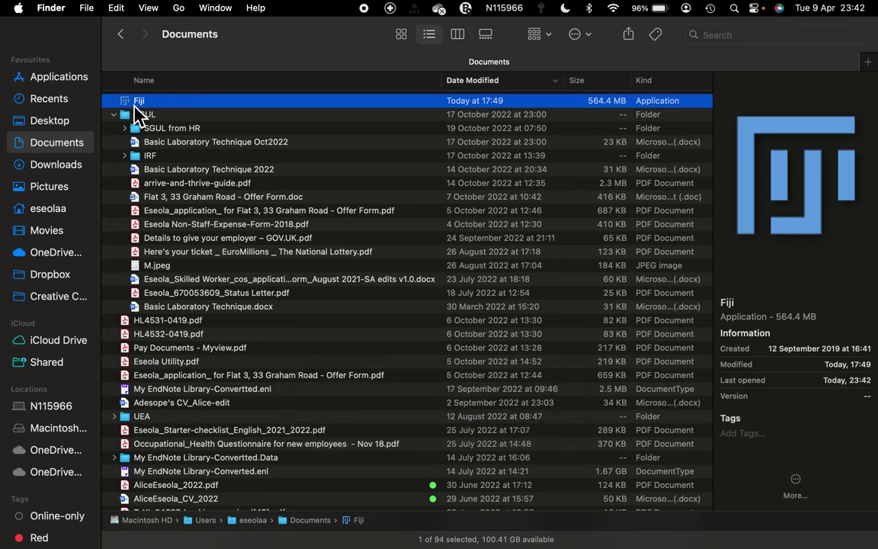
pyautogui.press('F11')
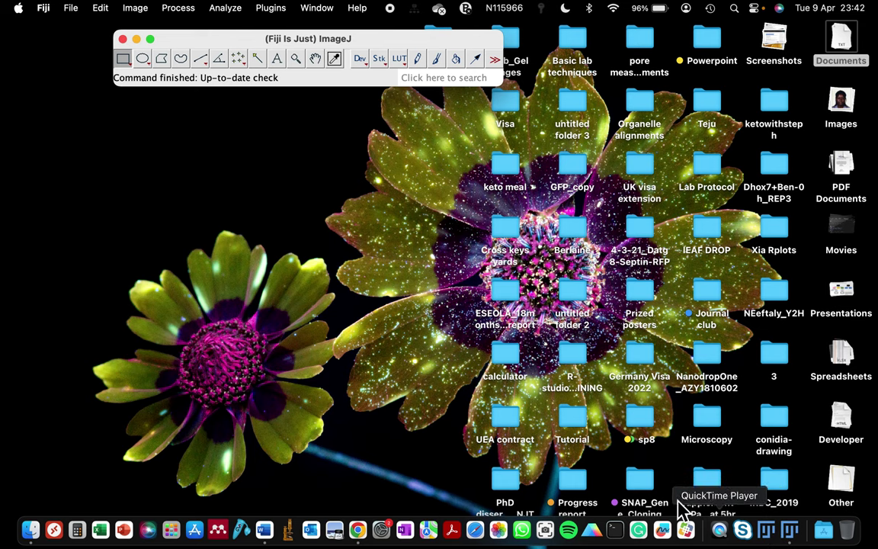
# Install RGB_Profiler (2).class from Downloads via Install PlugIn and acknowledge the restart notice
pyautogui.click(275, 11)
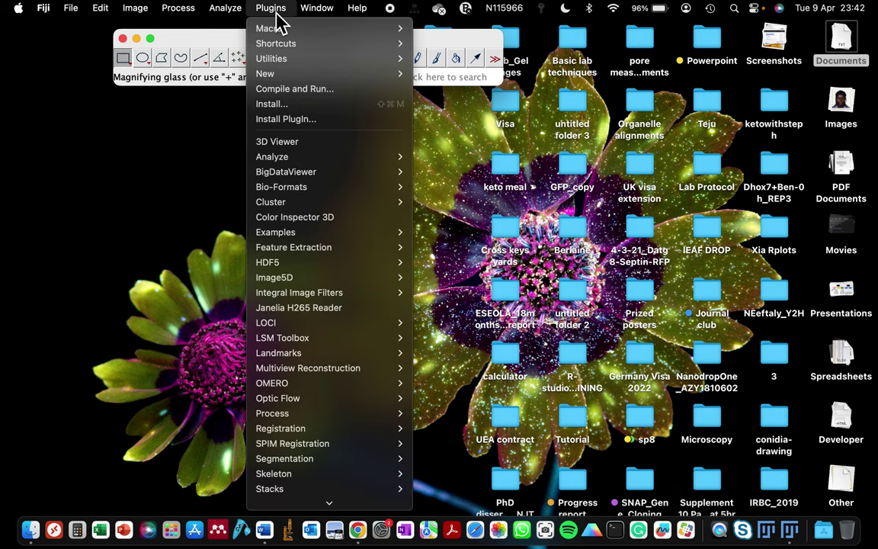
pyautogui.click(296, 121)
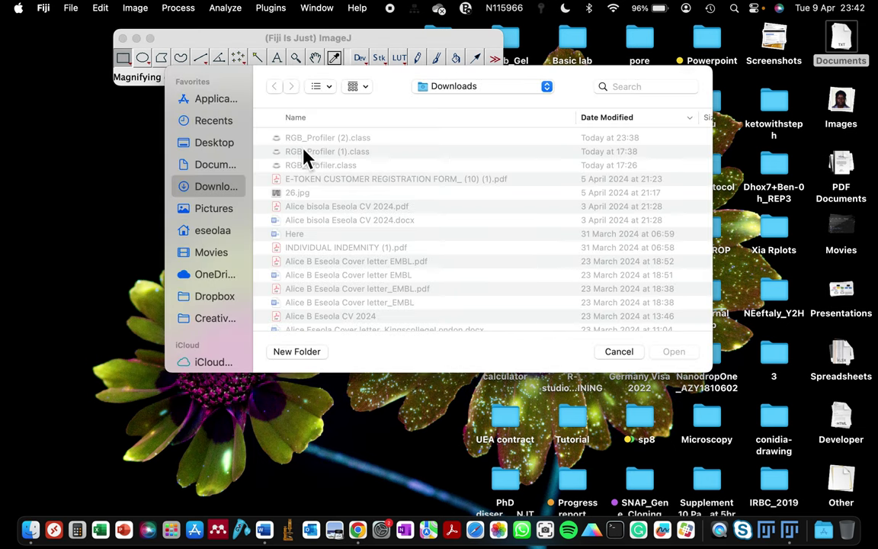
pyautogui.click(295, 140)
pyautogui.doubleClick(293, 141)
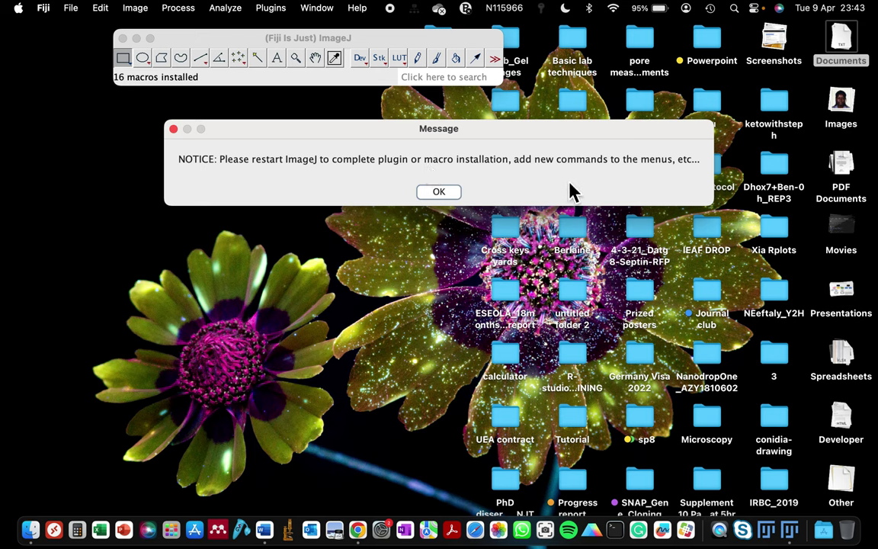
pyautogui.click(449, 193)
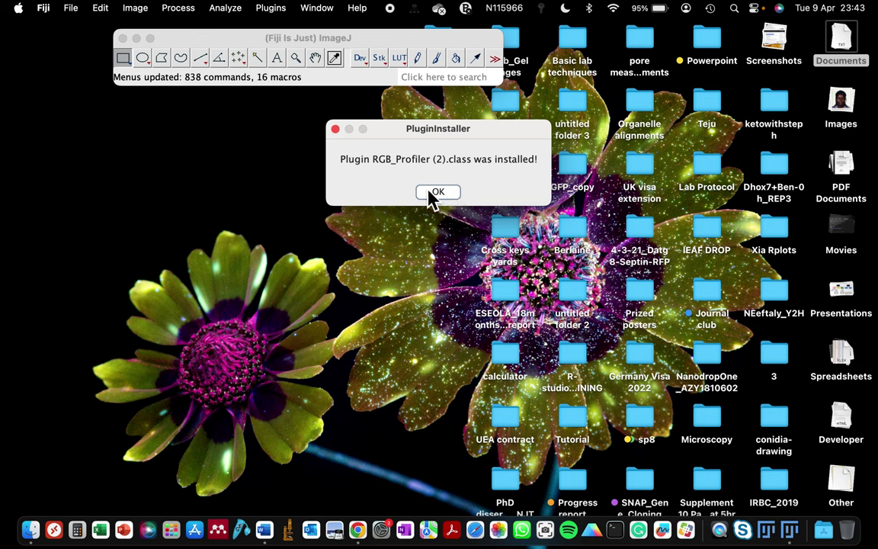